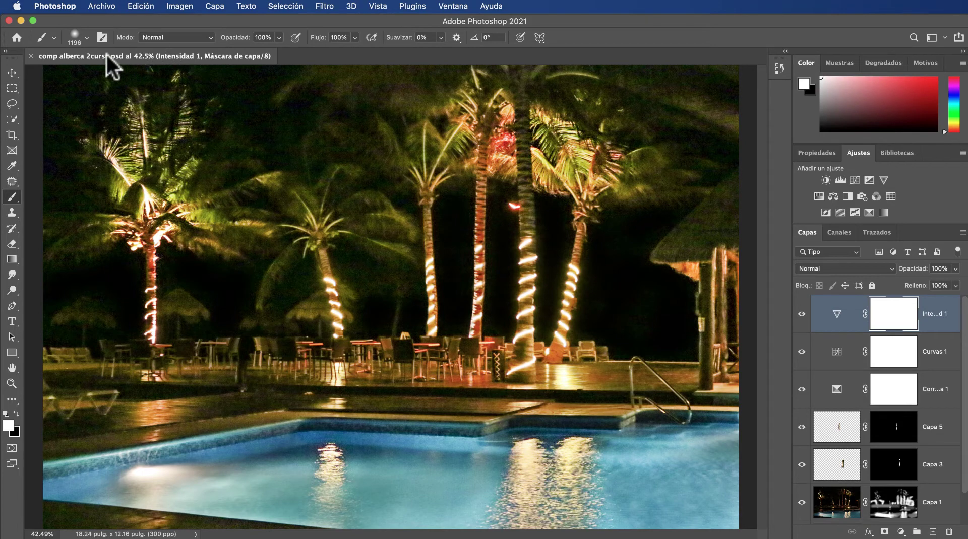
# Step: Create a new layer (Capa 6) above the others and rename it DEMO PINCEL
pyautogui.click(86, 37)
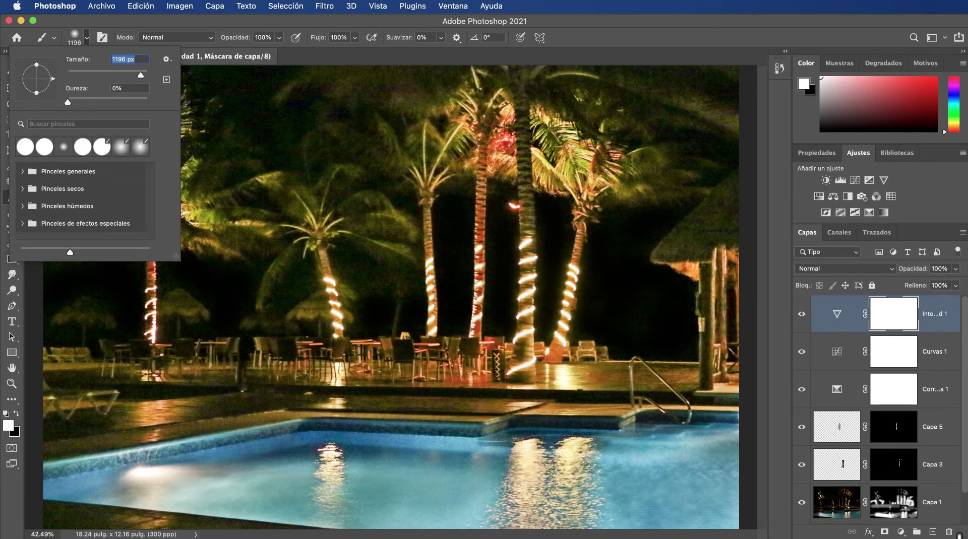
pyautogui.click(933, 531)
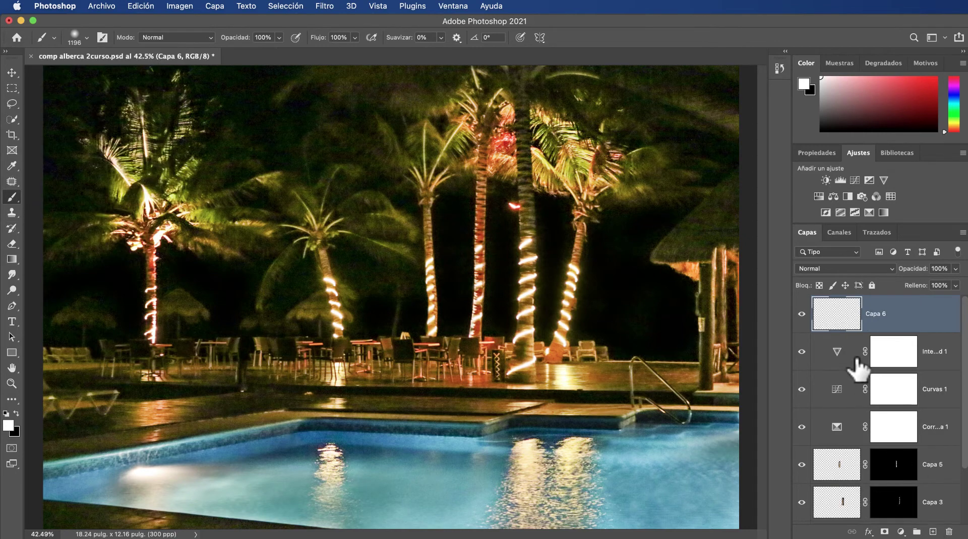
pyautogui.doubleClick(871, 314)
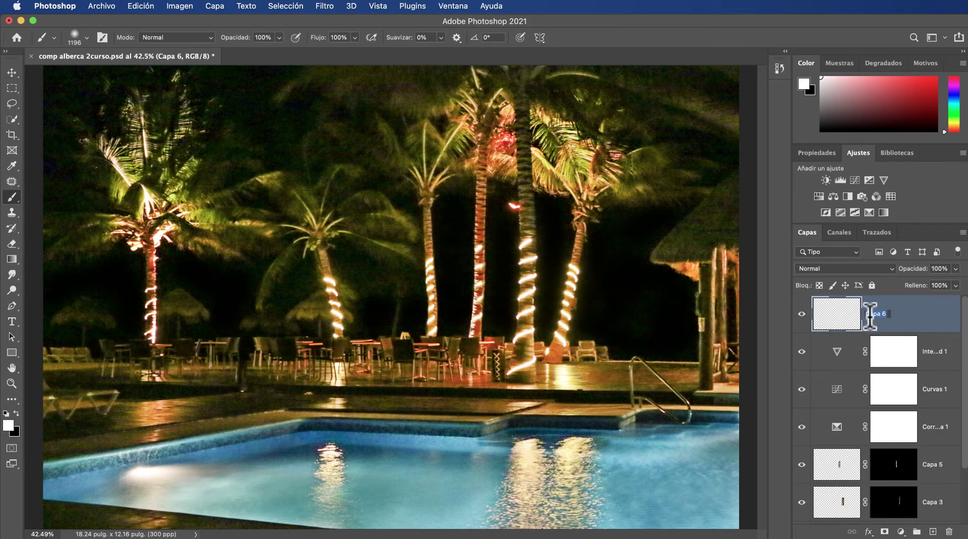
pyautogui.write('DEMO ')
pyautogui.write('PIN')
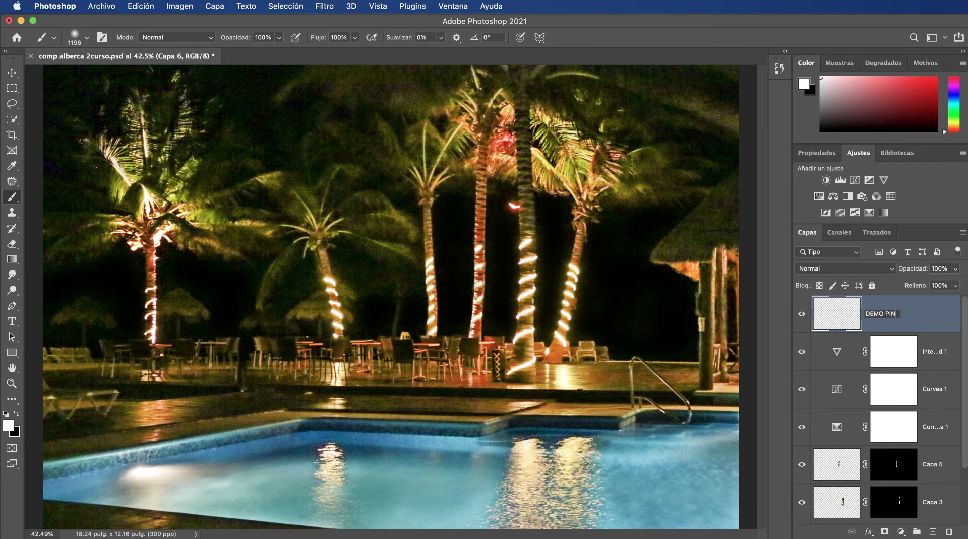
pyautogui.write('CEL')
# Step: Paint a soft white dab above the palms, raise hardness to 100%, then paint a hard circle
pyautogui.click(833, 325)
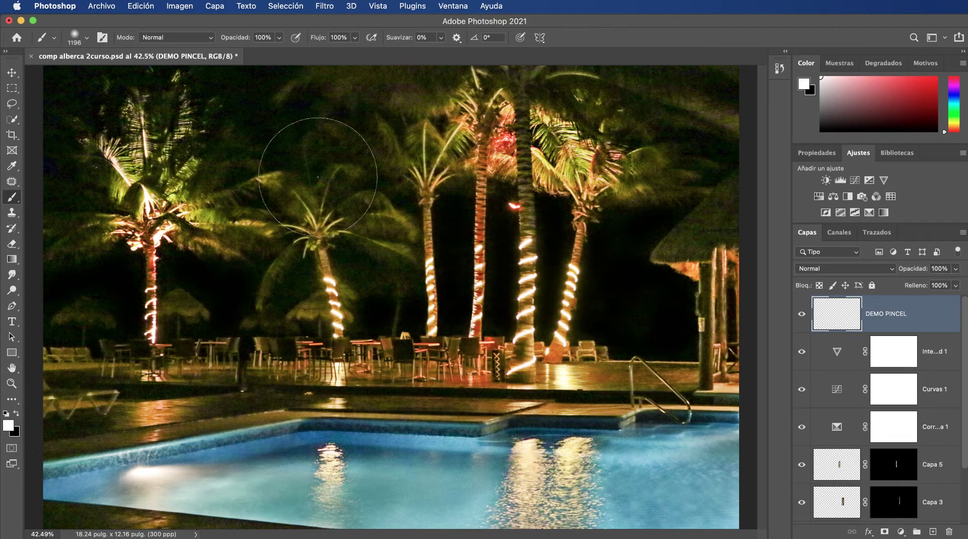
pyautogui.click(317, 177)
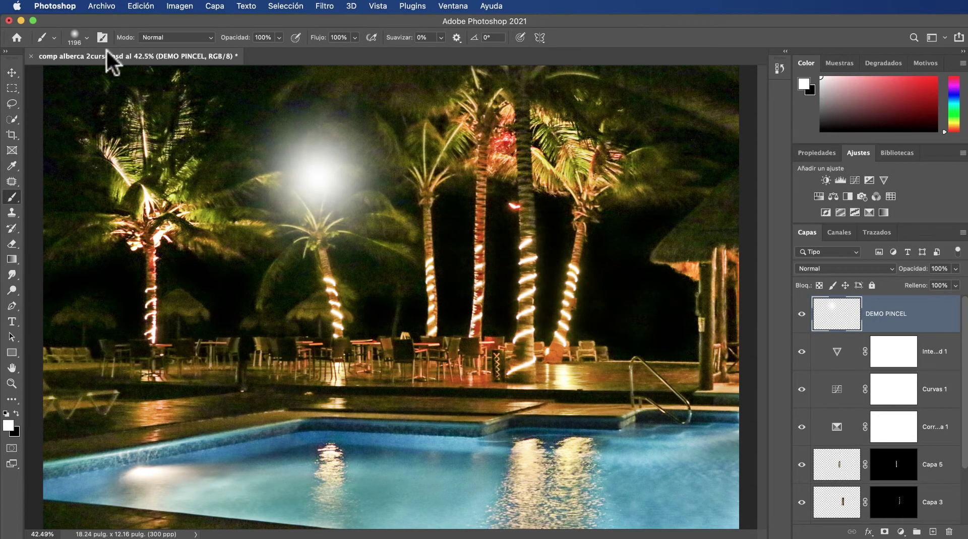
pyautogui.click(87, 37)
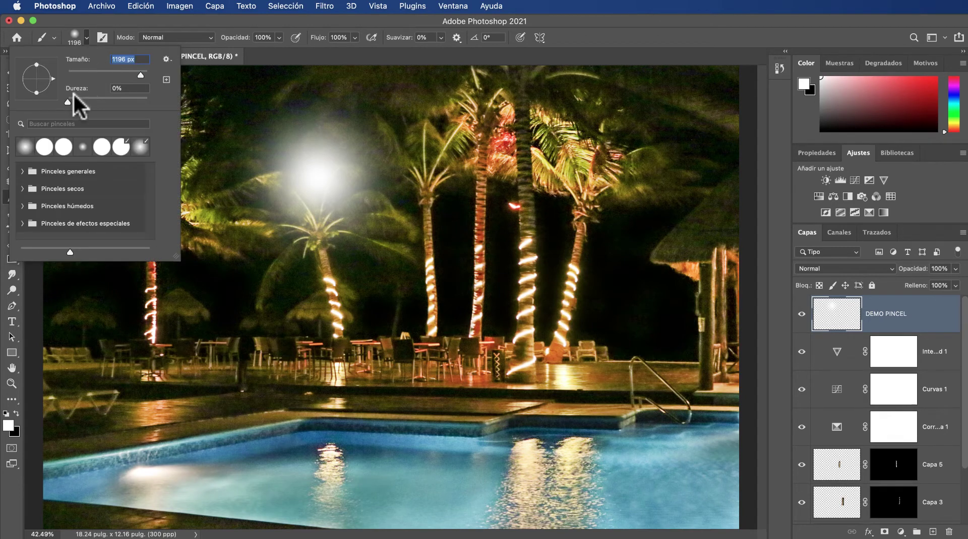
pyautogui.moveTo(65, 98); pyautogui.dragTo(154, 100)
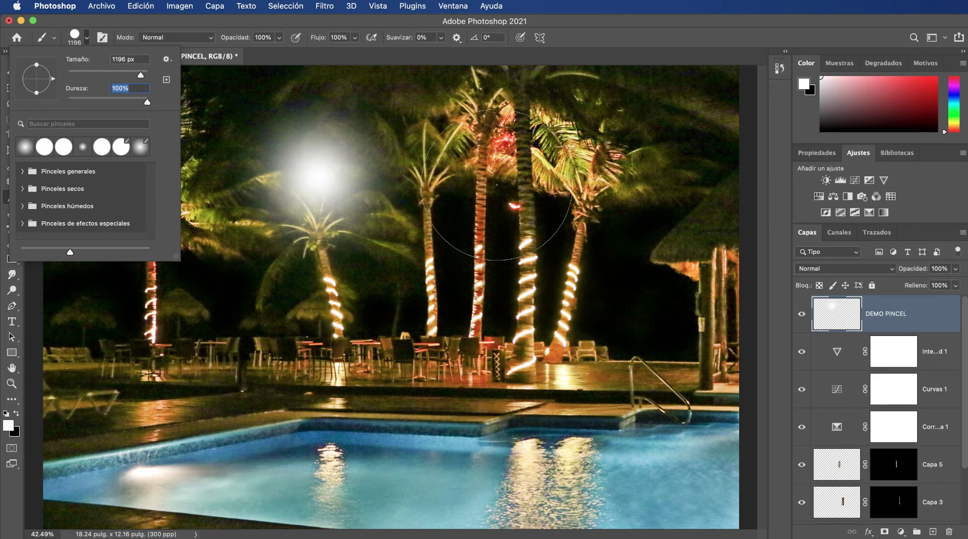
pyautogui.click(496, 184)
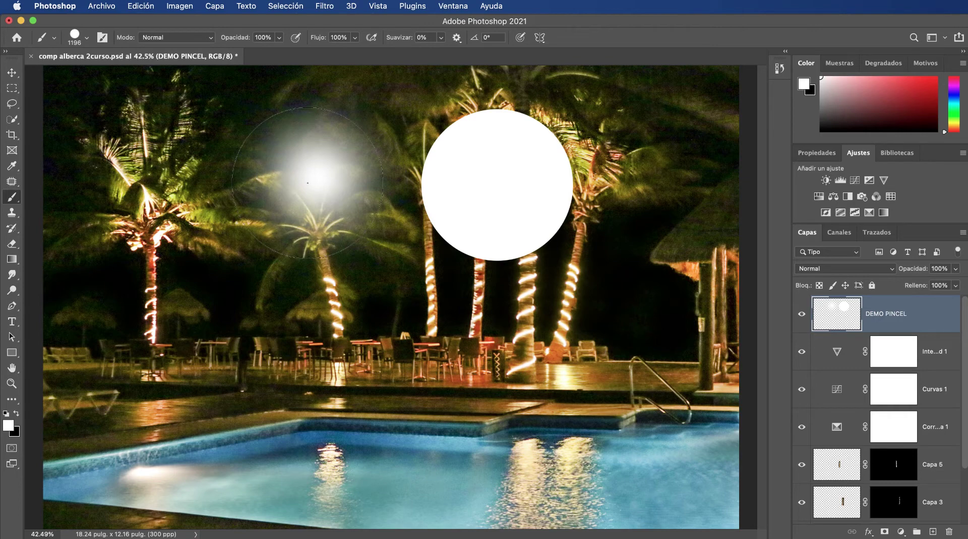
# Step: Undo both white dabs, then show and dismiss the brush picker at several canvas spots
pyautogui.hotkey('ctrl', 'z')
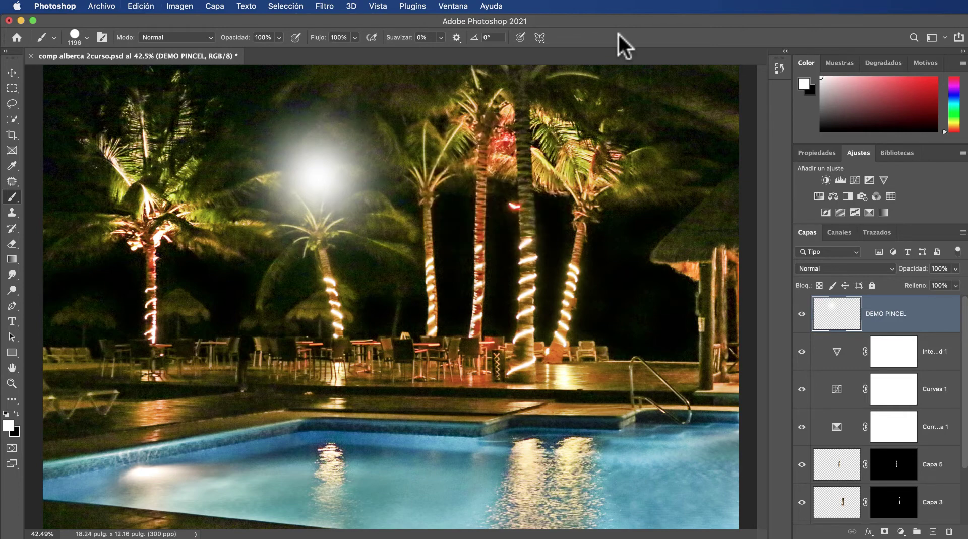
pyautogui.hotkey('ctrl', 'z')
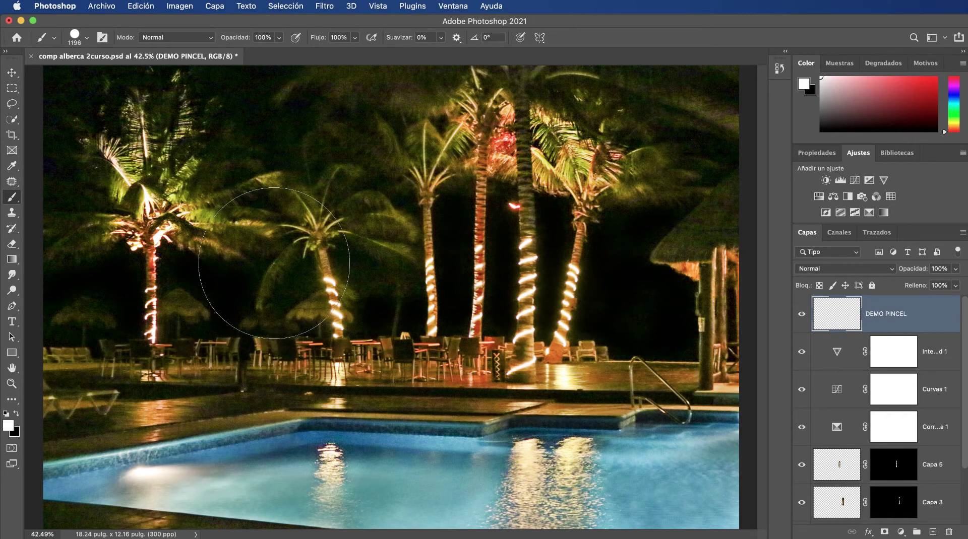
pyautogui.rightClick(243, 271)
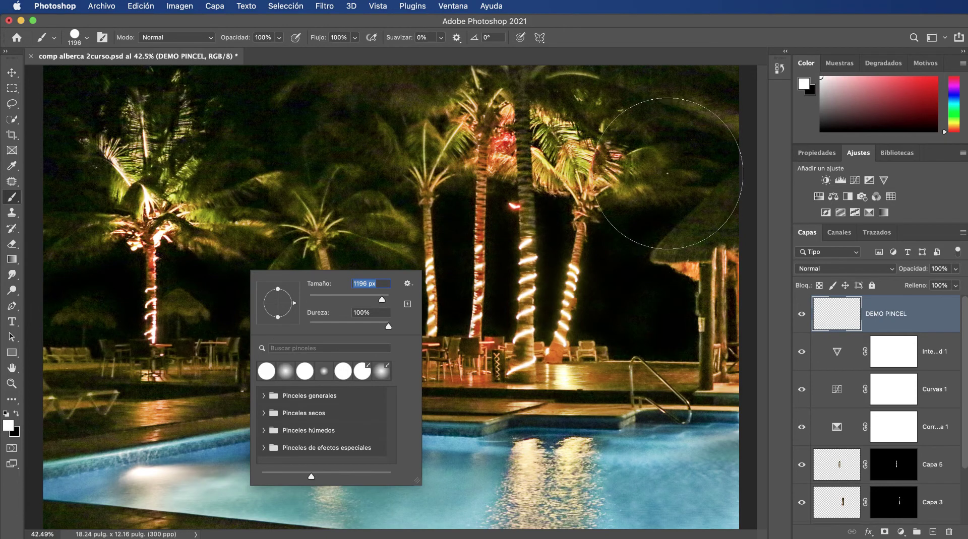
pyautogui.rightClick(669, 156)
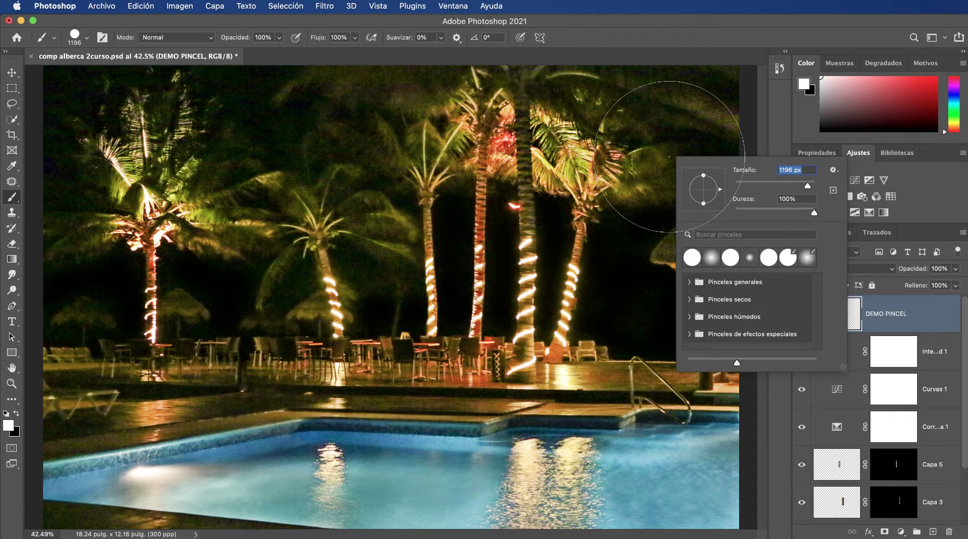
pyautogui.press('Return')
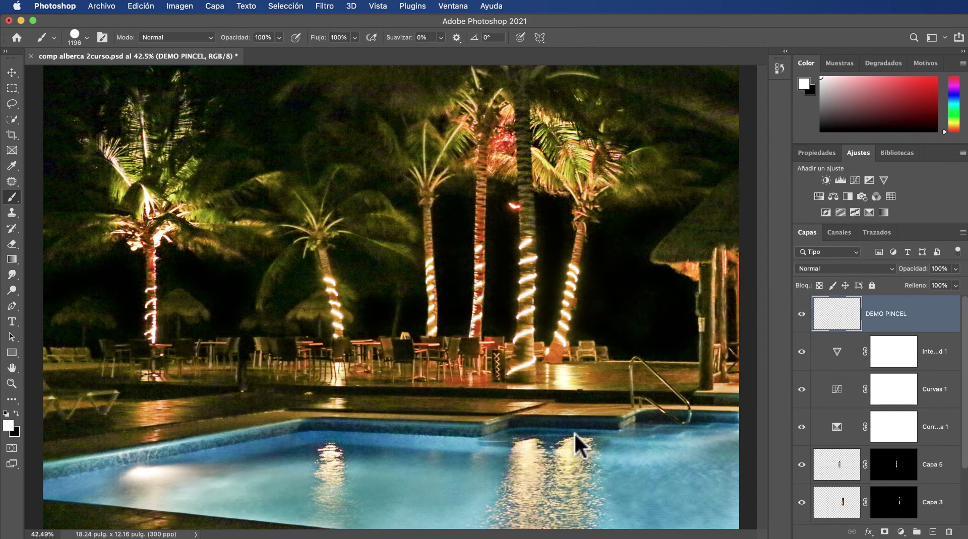
pyautogui.rightClick(574, 431)
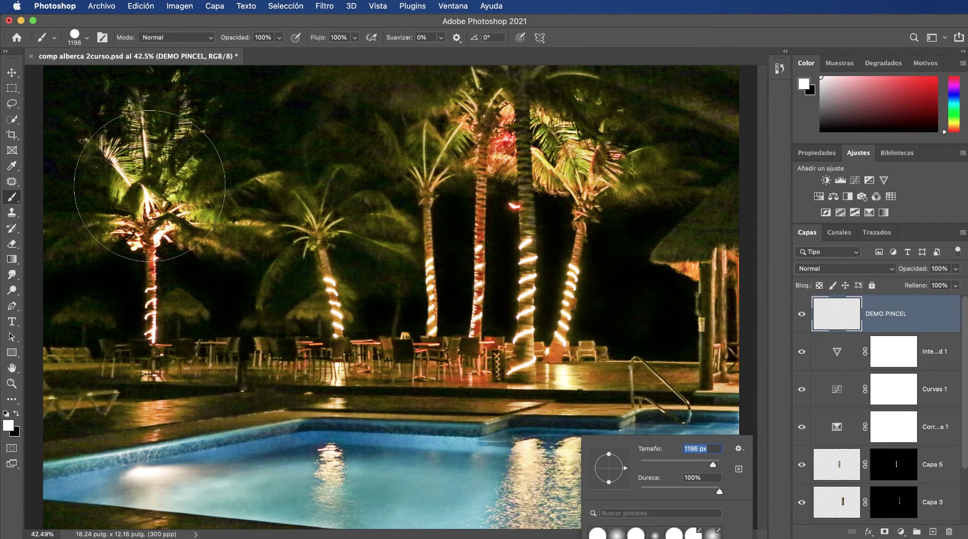
pyautogui.rightClick(149, 186)
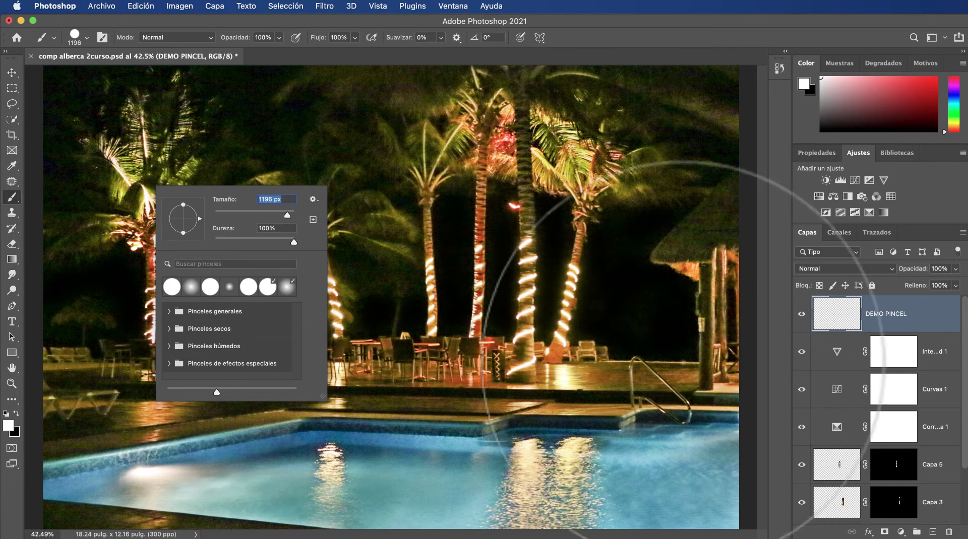
pyautogui.rightClick(658, 428)
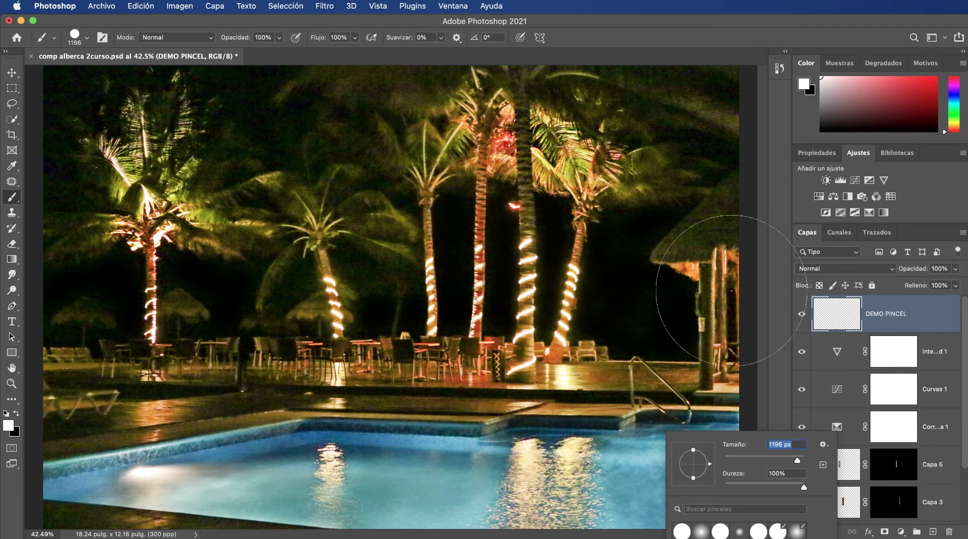
pyautogui.click(773, 243)
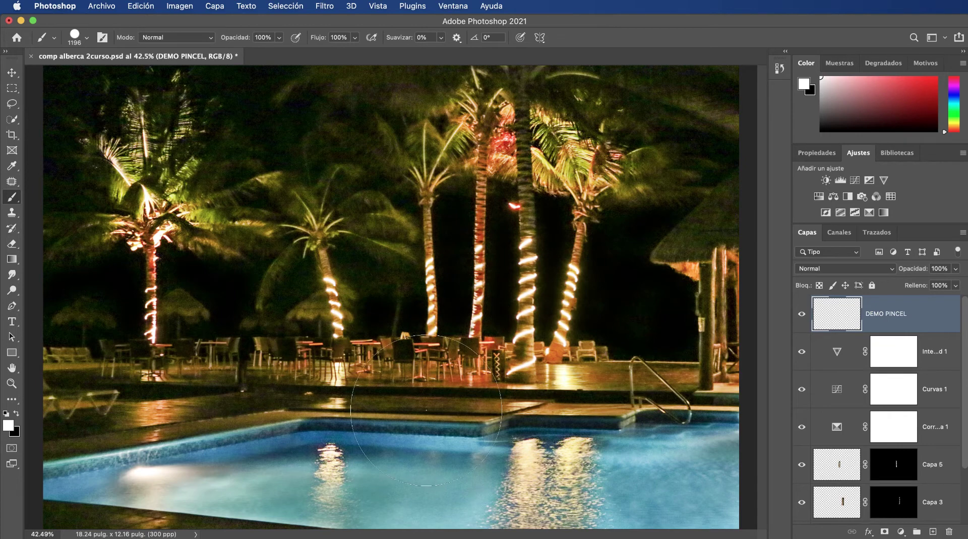
# Step: Set brush hardness to 68% and size to 2970 px, then shrink it to 940 px
pyautogui.rightClick(427, 380)
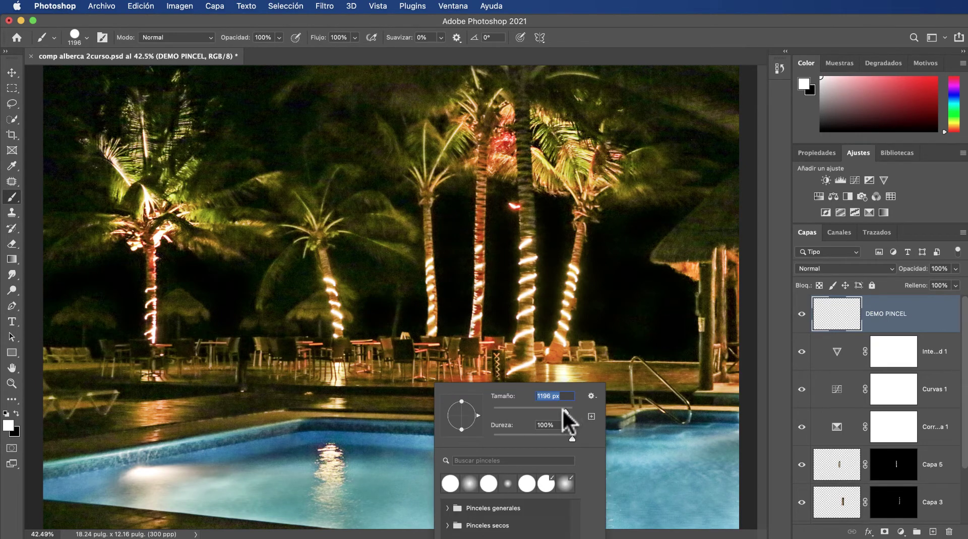
pyautogui.moveTo(568, 437); pyautogui.dragTo(546, 437)
pyautogui.moveTo(556, 408)
pyautogui.mouseDown()
pyautogui.moveTo(569, 412)
pyautogui.moveTo(573, 434)
pyautogui.mouseUp()
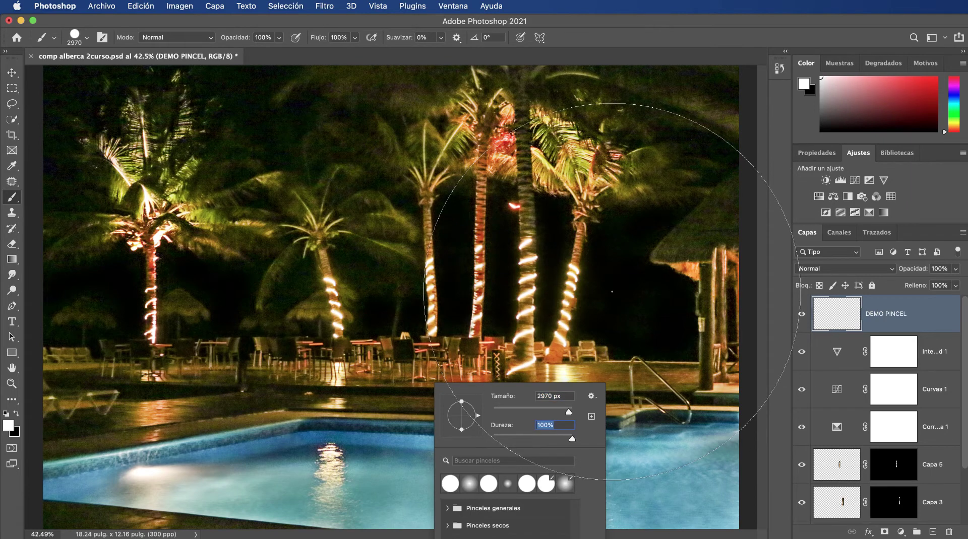
pyautogui.moveTo(569, 412); pyautogui.dragTo(563, 409)
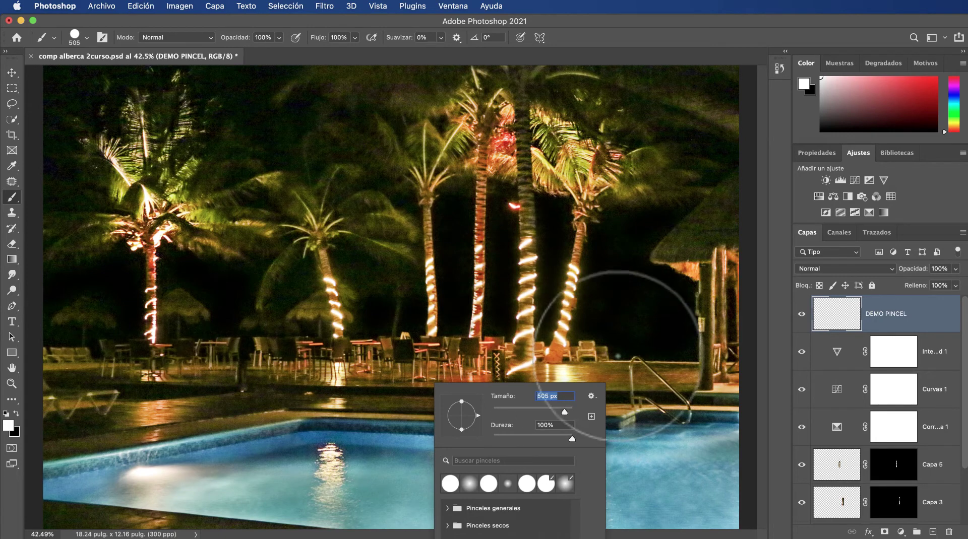
pyautogui.click(634, 222)
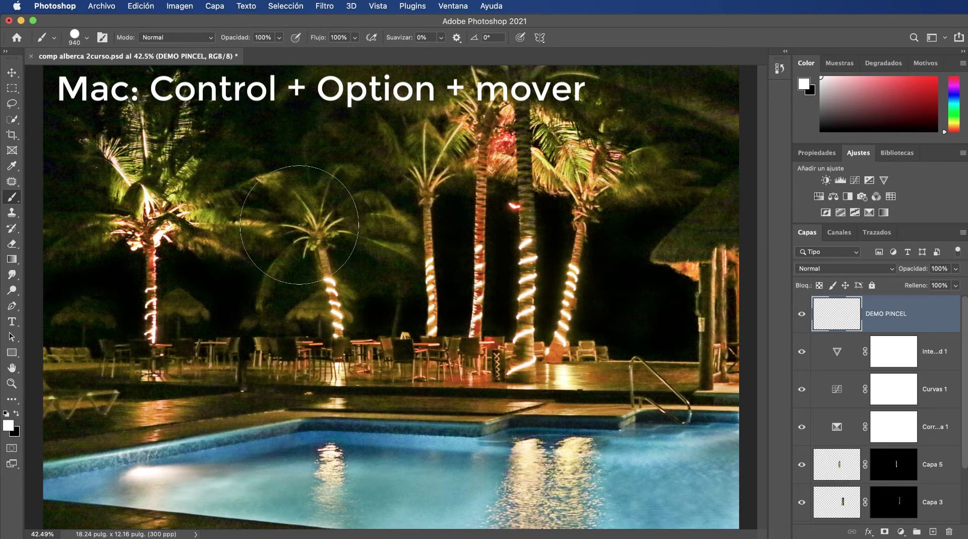
# Step: Adjust brush hardness and size by dragging on the canvas, ending near 1309 px
pyautogui.moveTo(299, 225)
pyautogui.mouseDown()
pyautogui.moveTo(297, 186)
pyautogui.moveTo(297, 223)
pyautogui.mouseUp()
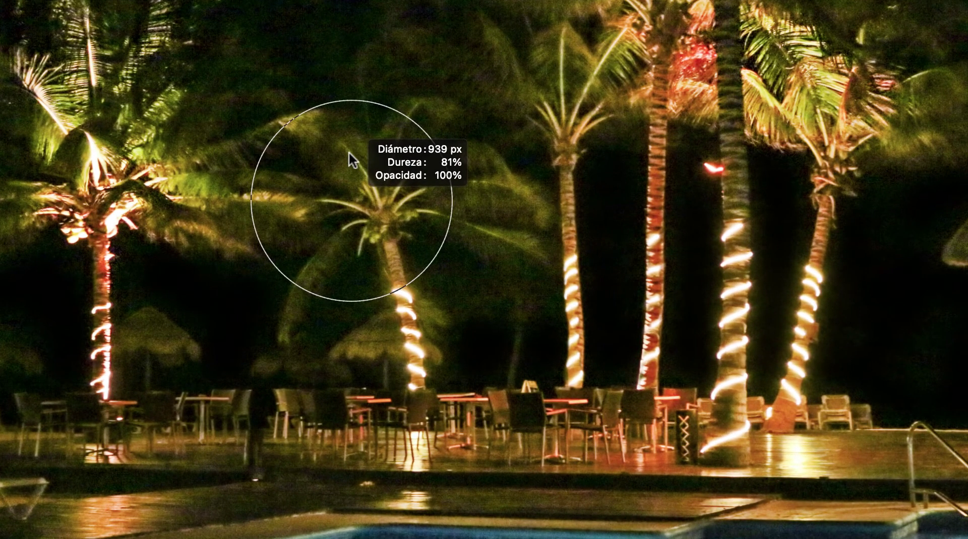
pyautogui.moveTo(297, 223); pyautogui.dragTo(298, 192)
pyautogui.moveTo(348, 126)
pyautogui.mouseDown()
pyautogui.moveTo(366, 7)
pyautogui.moveTo(360, 249)
pyautogui.moveTo(361, 0)
pyautogui.moveTo(298, 188)
pyautogui.moveTo(284, 263)
pyautogui.moveTo(302, 255)
pyautogui.mouseUp()
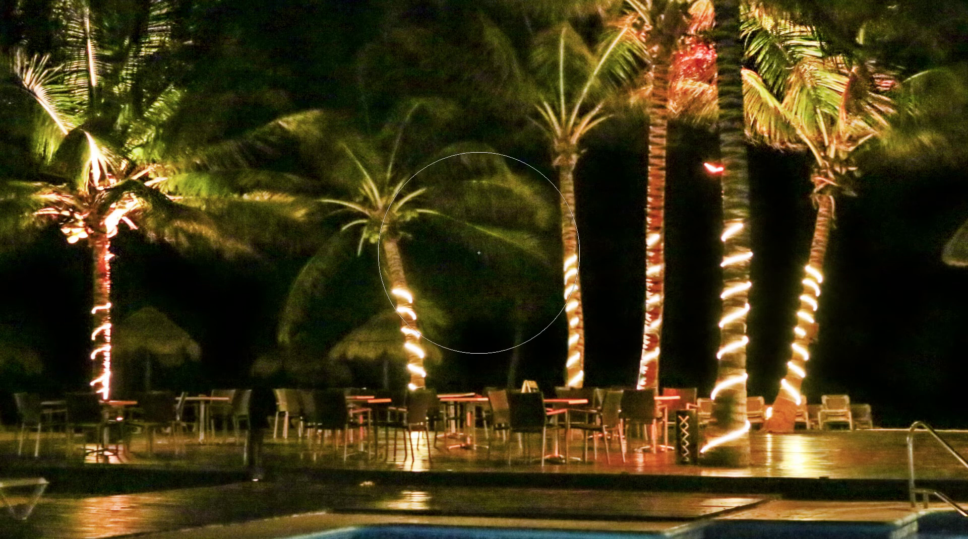
pyautogui.moveTo(394, 192)
pyautogui.mouseDown()
pyautogui.moveTo(327, 194)
pyautogui.moveTo(571, 192)
pyautogui.moveTo(472, 197)
pyautogui.mouseUp()
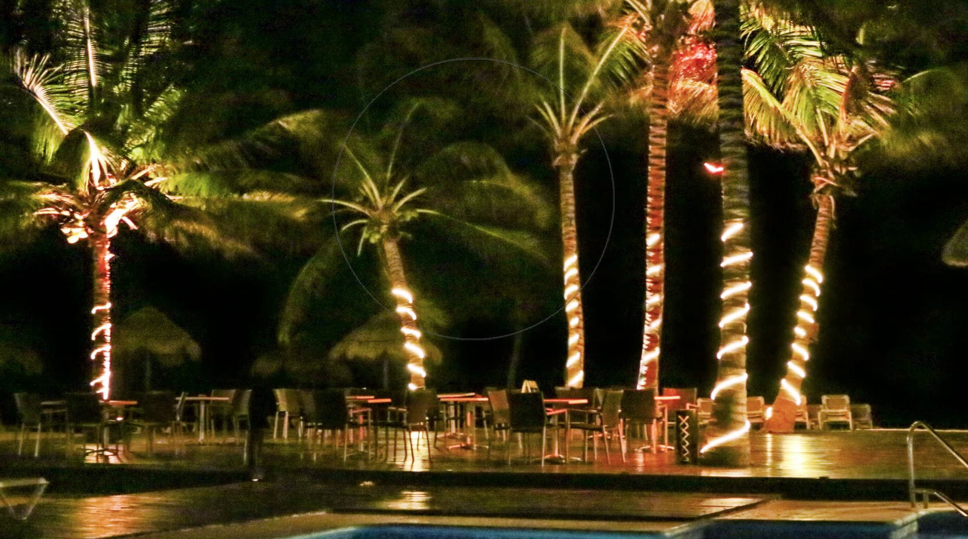
pyautogui.moveTo(367, 253)
pyautogui.mouseDown()
pyautogui.moveTo(370, 218)
pyautogui.moveTo(368, 301)
pyautogui.mouseUp()
pyautogui.moveTo(368, 336); pyautogui.dragTo(367, 336)
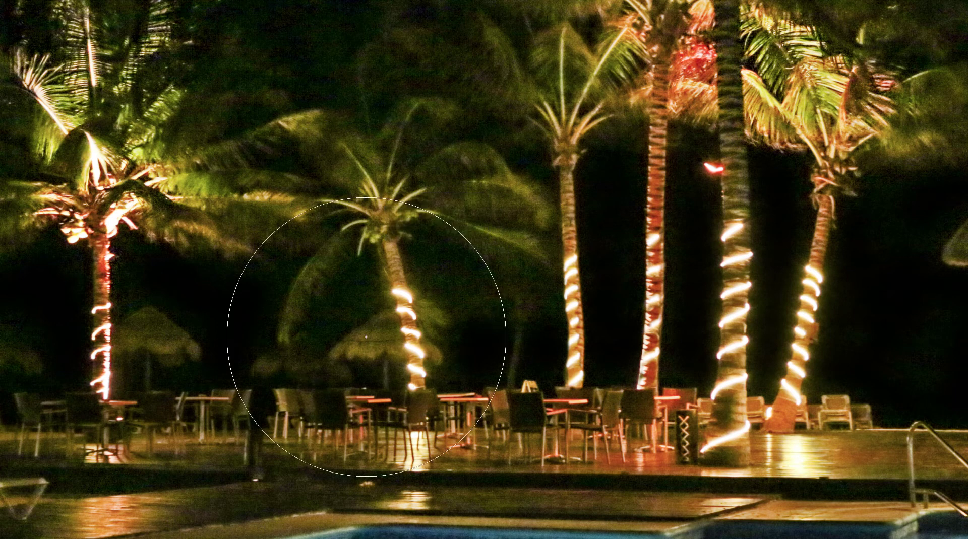
# Step: Paint a hard white circle on the left palm, then a large 0%-hardness glow over the centre palms
pyautogui.click(129, 232)
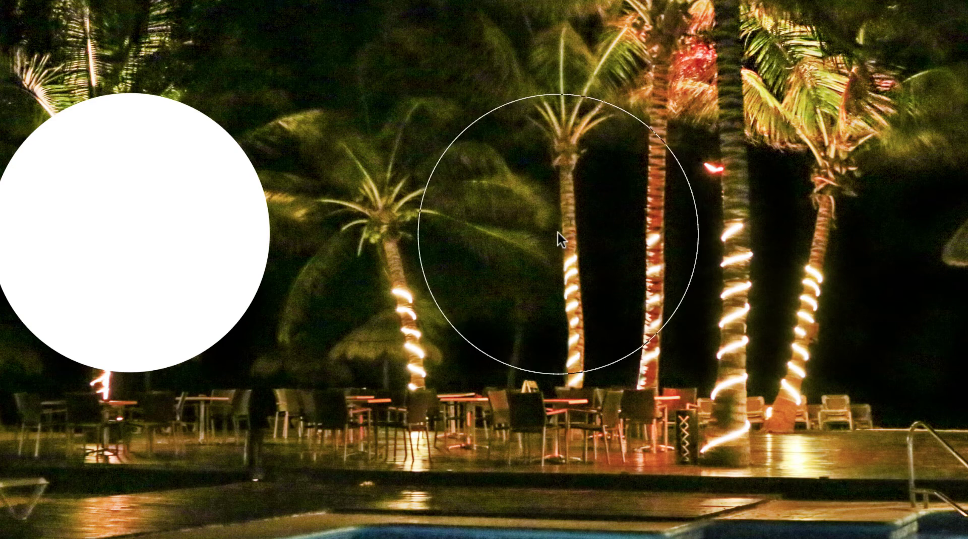
pyautogui.moveTo(558, 231)
pyautogui.mouseDown()
pyautogui.moveTo(558, 217)
pyautogui.moveTo(611, 219)
pyautogui.moveTo(712, 246)
pyautogui.moveTo(724, 5)
pyautogui.moveTo(797, 0)
pyautogui.mouseUp()
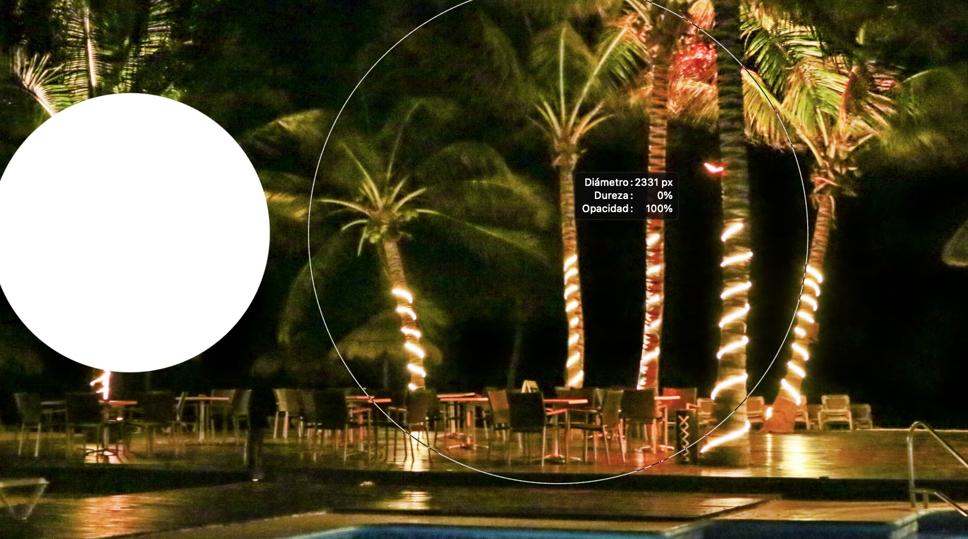
pyautogui.click(618, 242)
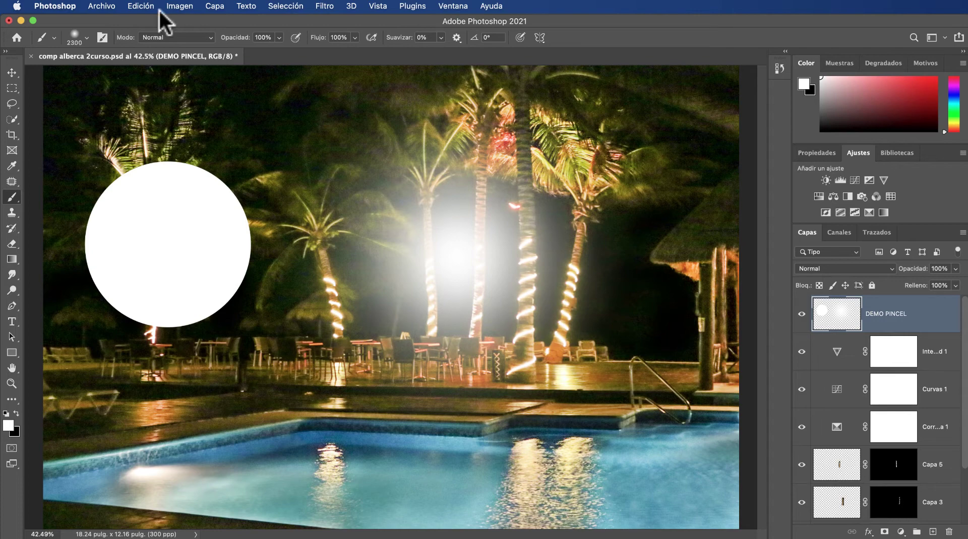
# Step: Undo the soft white glow and the hard white circle with Cmd+Z
pyautogui.hotkey('ctrl', 'z')
pyautogui.hotkey('ctrl', 'z')
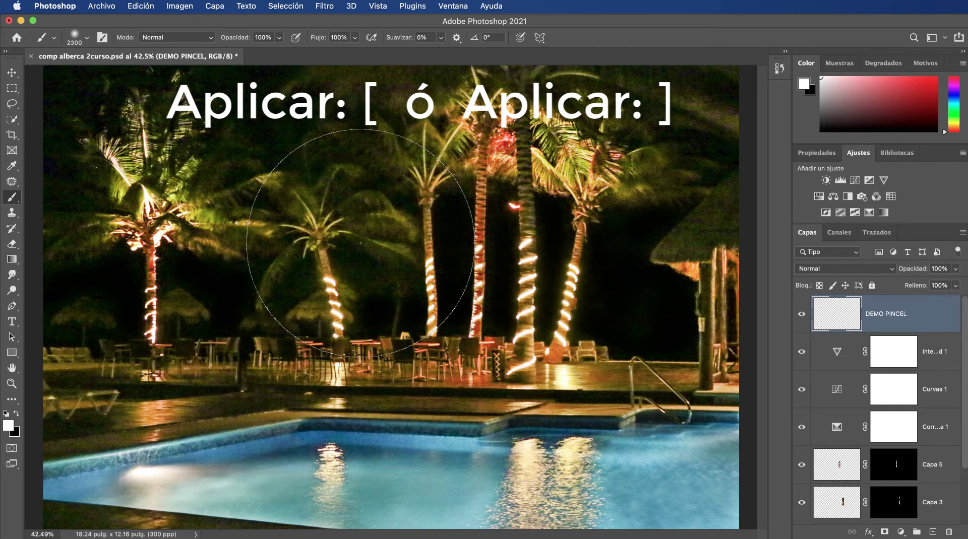
# Step: Step the brush size up and down with ] and [, ending at 2400 px
pyautogui.press(']')
pyautogui.press(']')
pyautogui.press(']')
pyautogui.press(']')
pyautogui.press(']')
pyautogui.press(']')
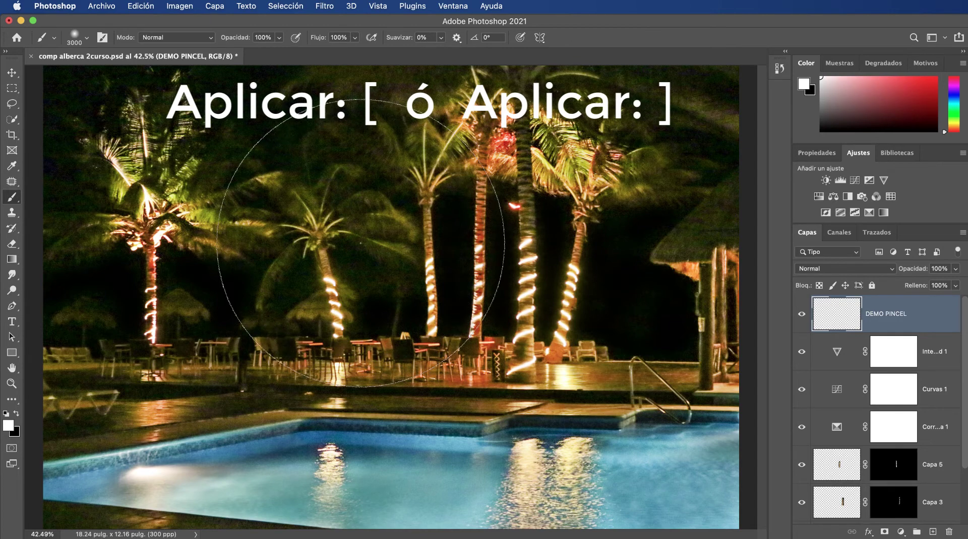
pyautogui.press(']')
pyautogui.press(']')
pyautogui.press(']')
pyautogui.press(']')
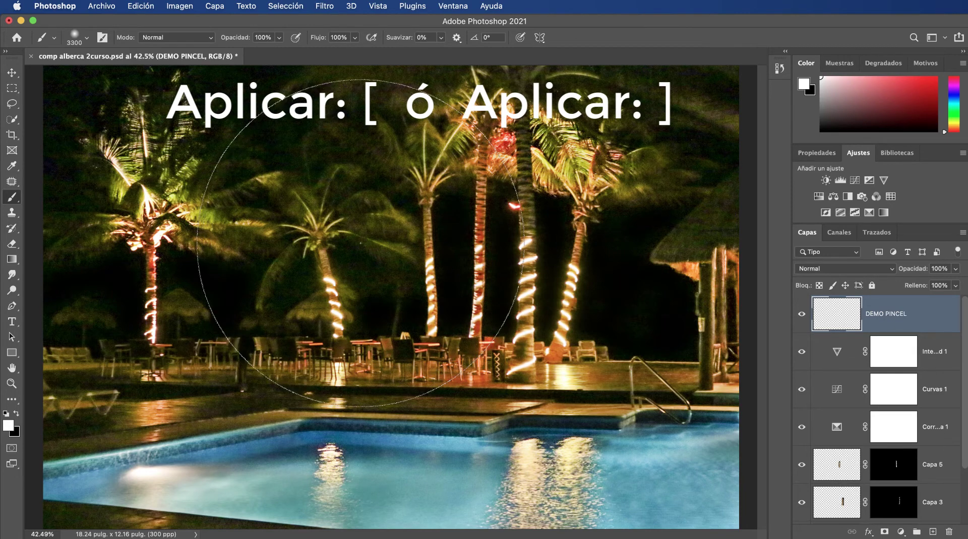
pyautogui.press('[')
pyautogui.press('[')
pyautogui.press('[')
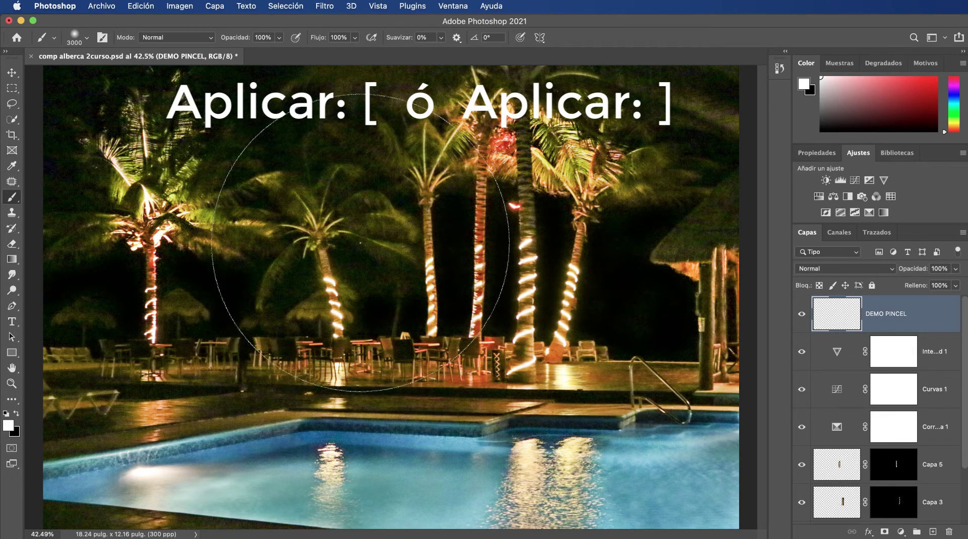
pyautogui.press('[')
pyautogui.press('[')
pyautogui.press('[')
pyautogui.press('[')
pyautogui.press('[')
pyautogui.press('[')
pyautogui.press('[')
pyautogui.press('[')
pyautogui.press('[')
pyautogui.press('[')
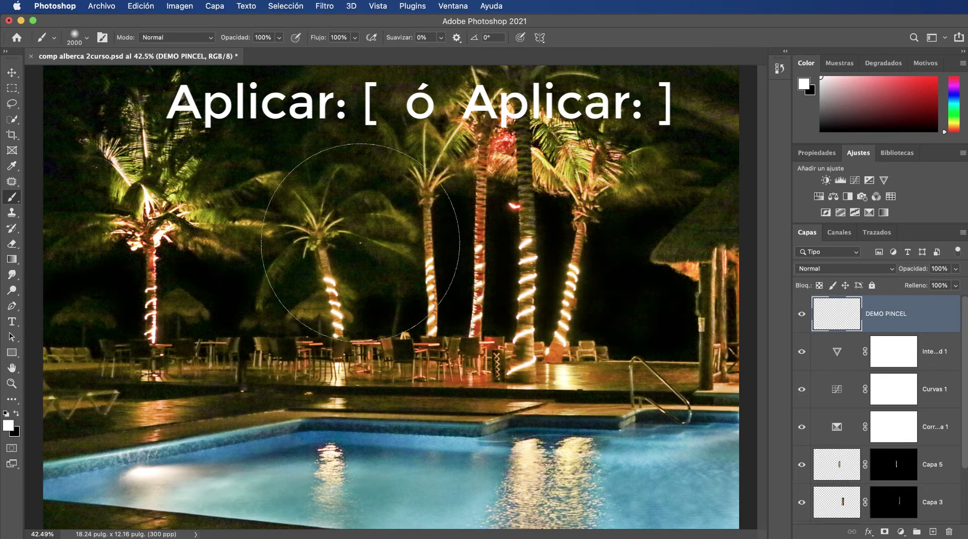
pyautogui.press(']')
pyautogui.press(']')
pyautogui.press(']')
pyautogui.press(']')
pyautogui.press(']')
pyautogui.press(']')
pyautogui.press(']')
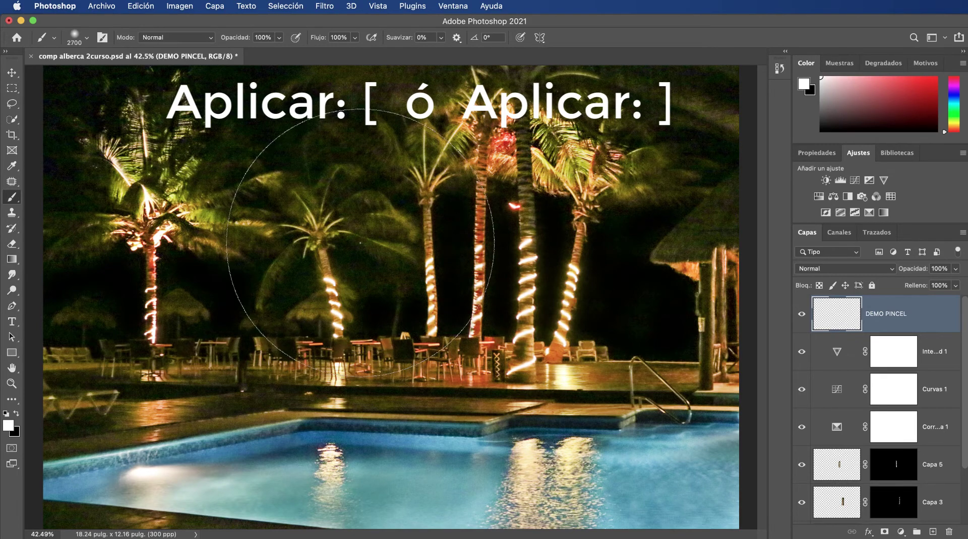
pyautogui.press(']')
pyautogui.press(']')
pyautogui.press(']')
pyautogui.press('[')
pyautogui.press('[')
pyautogui.press('[')
pyautogui.press('[')
pyautogui.press('[')
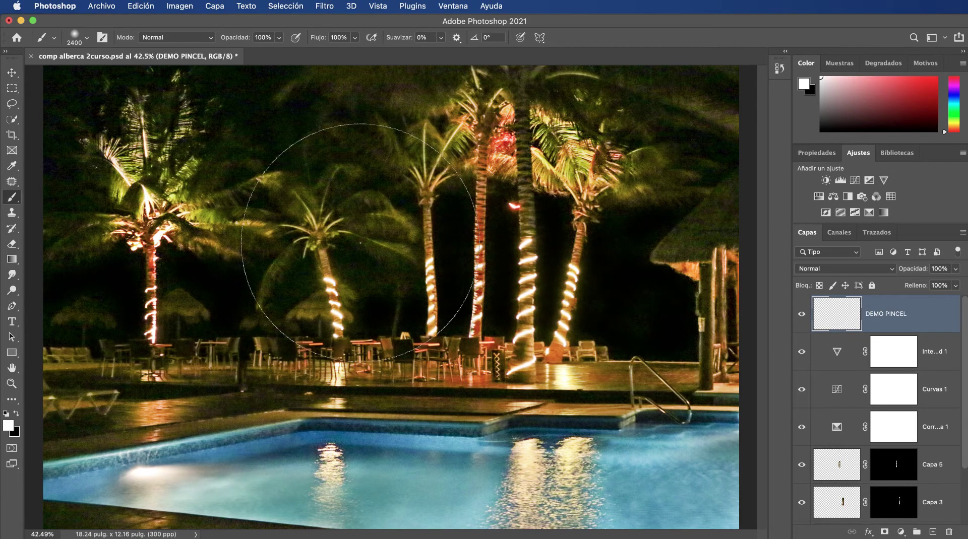
pyautogui.press('[')
pyautogui.press('[')
pyautogui.press('[')
pyautogui.press('[')
pyautogui.press('[')
pyautogui.press('[')
pyautogui.press(']')
pyautogui.press(']')
pyautogui.press(']')
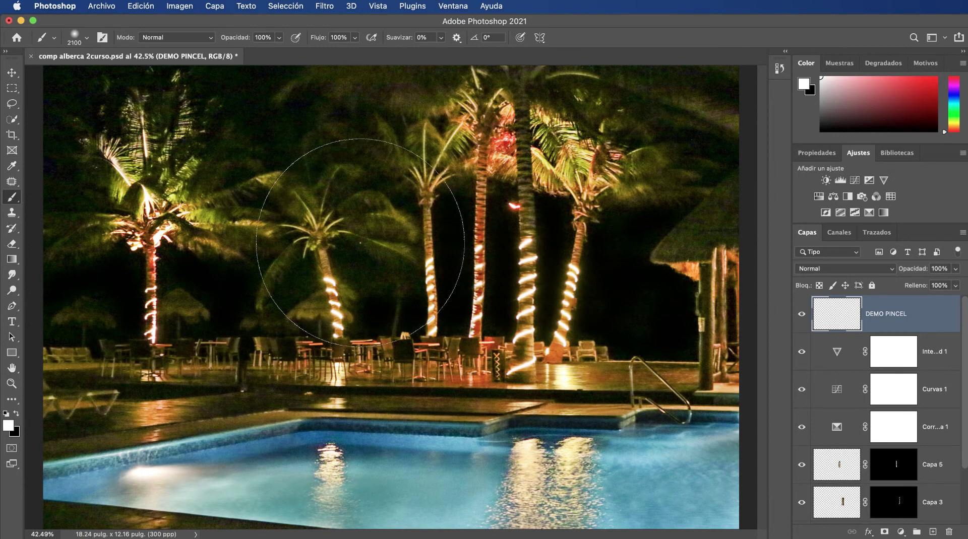
pyautogui.press(']')
pyautogui.press(']')
pyautogui.press(']')
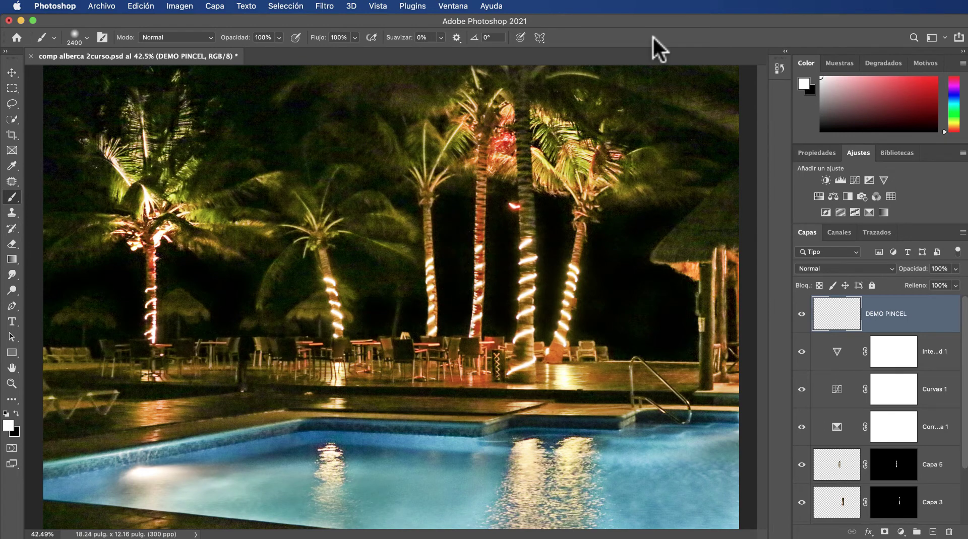